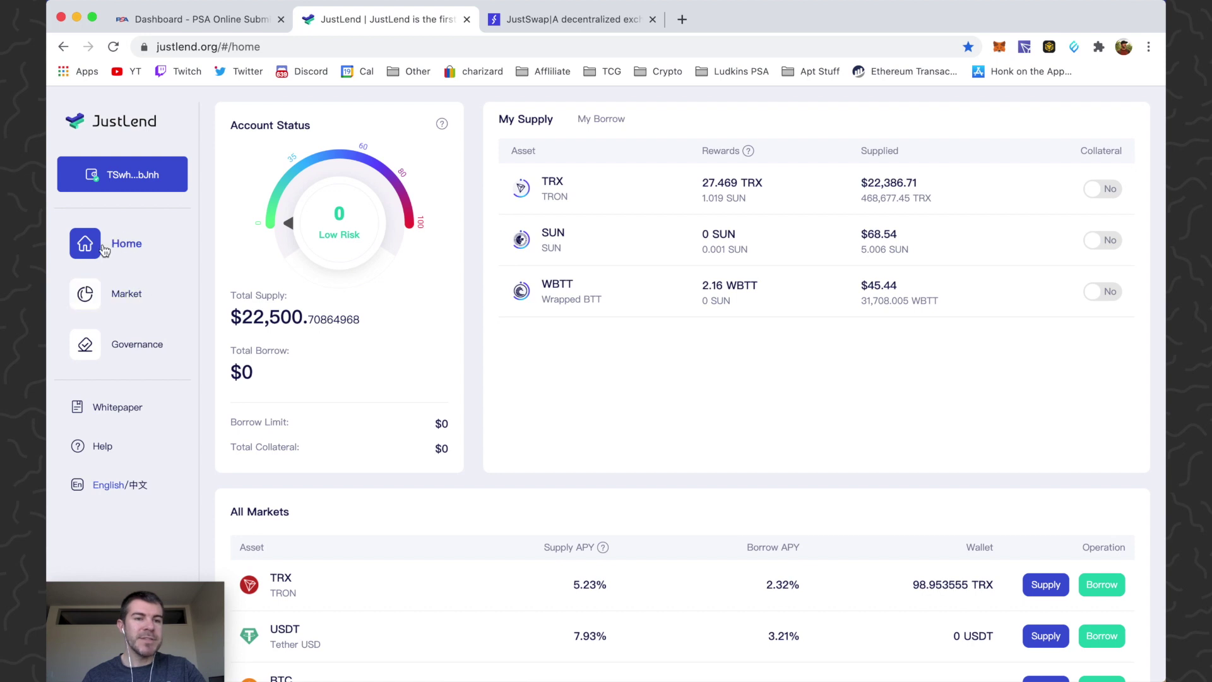
# - Browse the Markets and Governance pages and JustSwap, then return to the JustLend dashboard
pyautogui.click(128, 297)
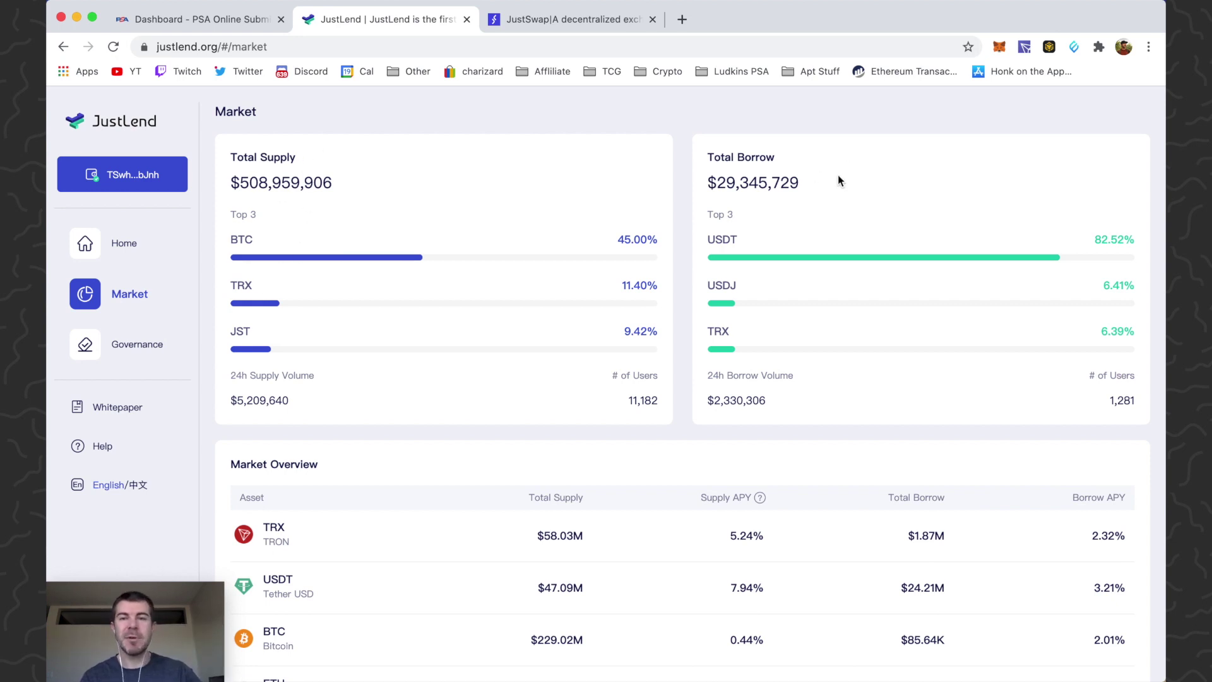
pyautogui.click(123, 349)
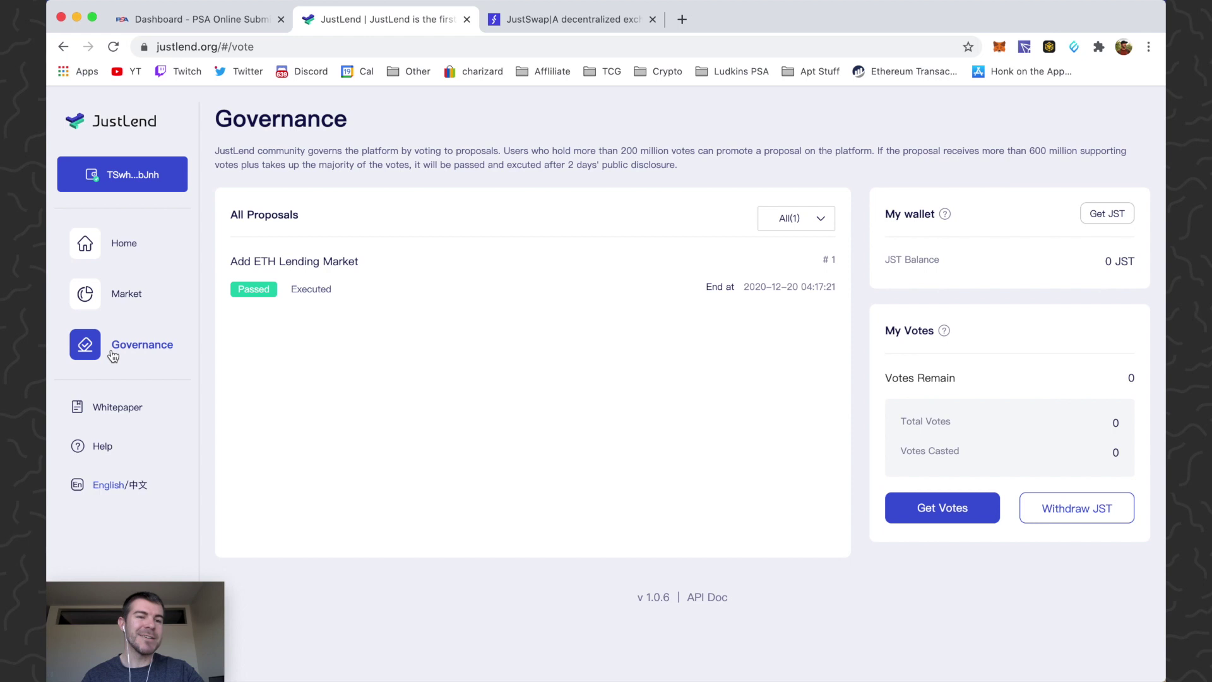
pyautogui.click(121, 244)
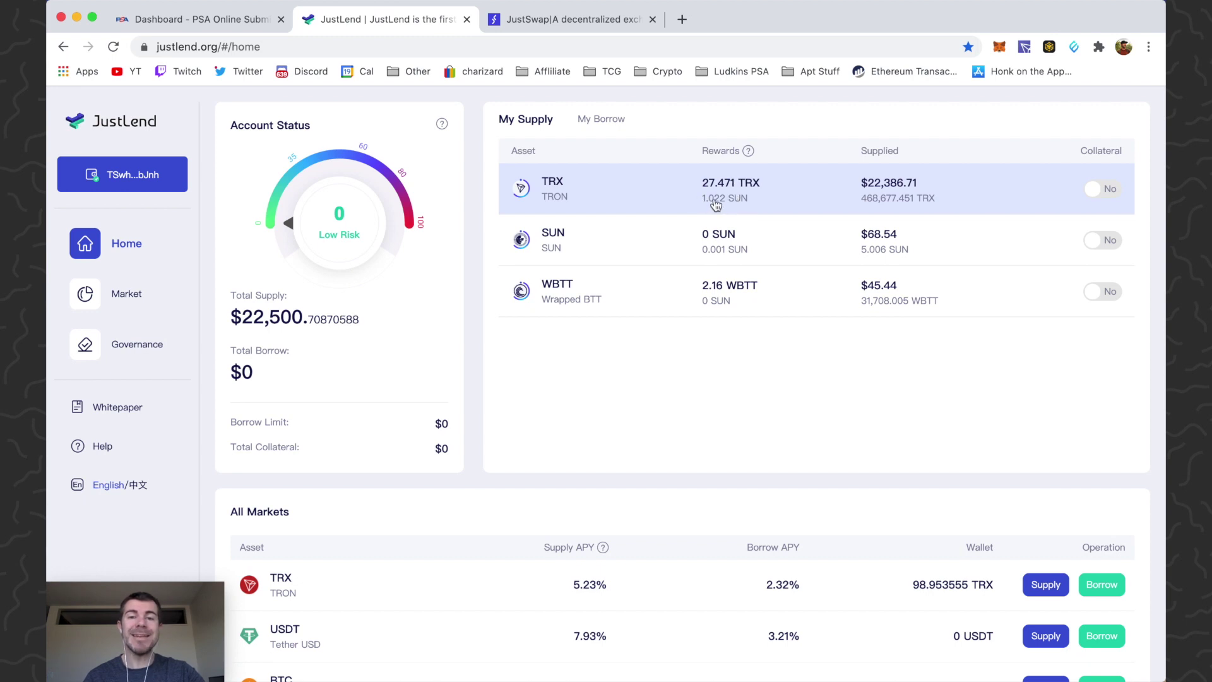
pyautogui.hotkey('ctrl', 'Tab')
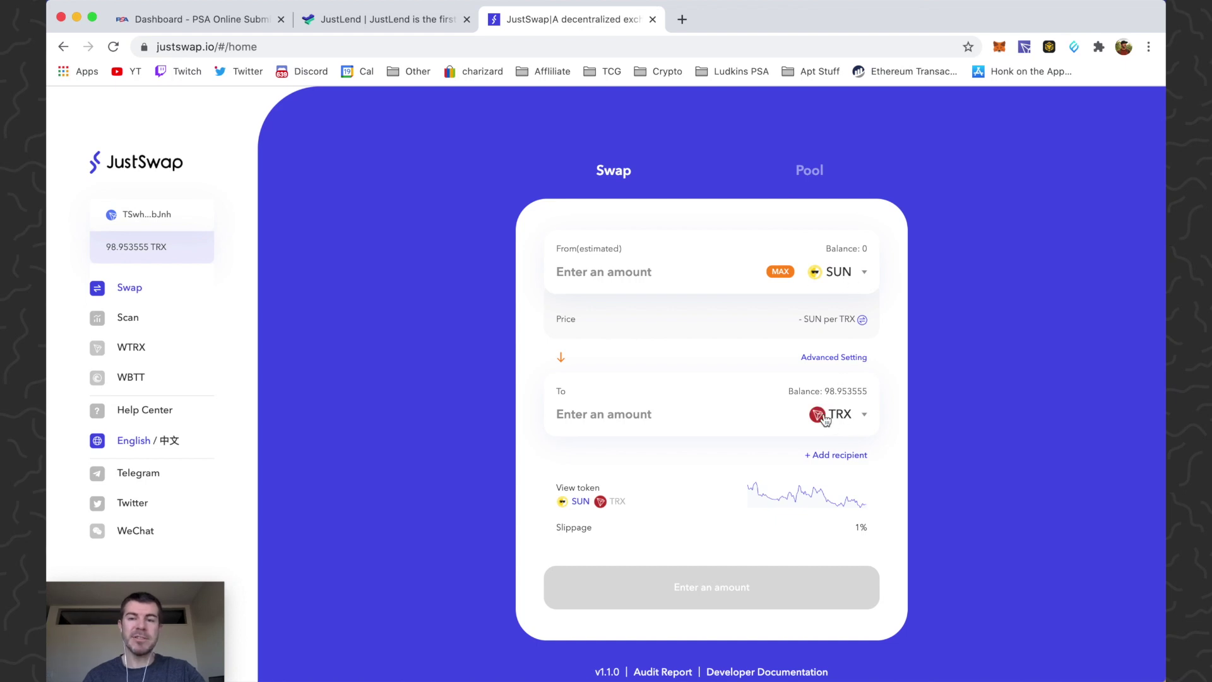
pyautogui.hotkey('ctrl', 'shift', 'Tab')
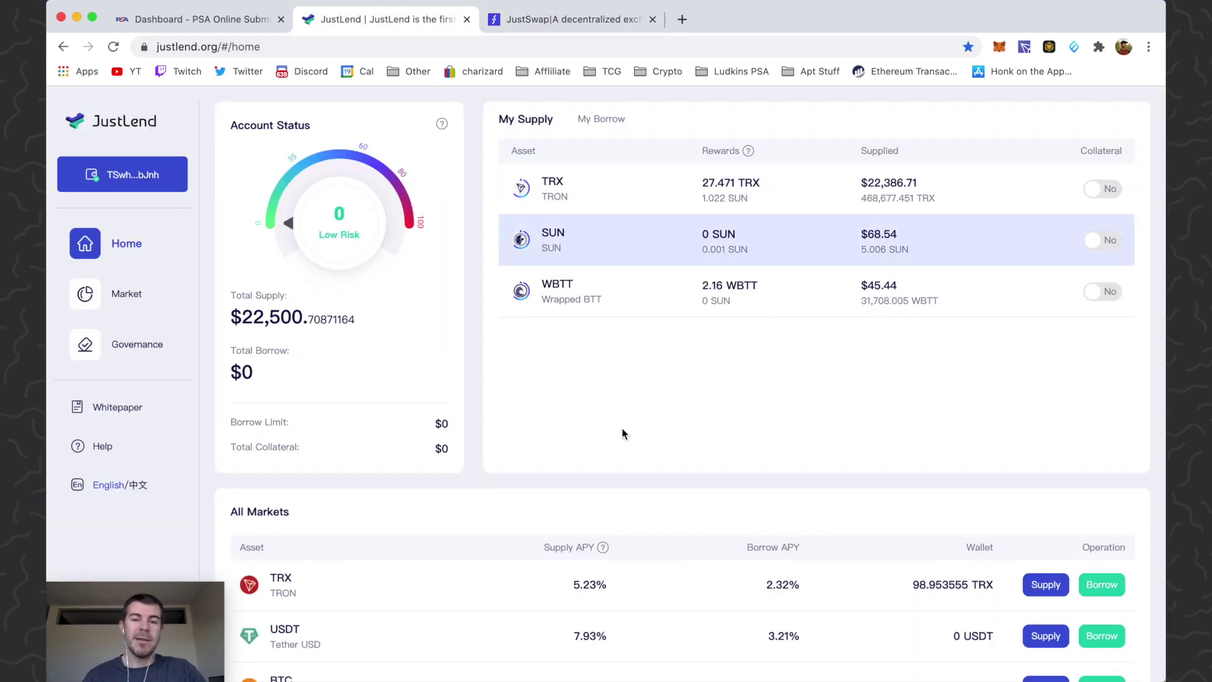
pyautogui.scroll(-5, 402, 203)
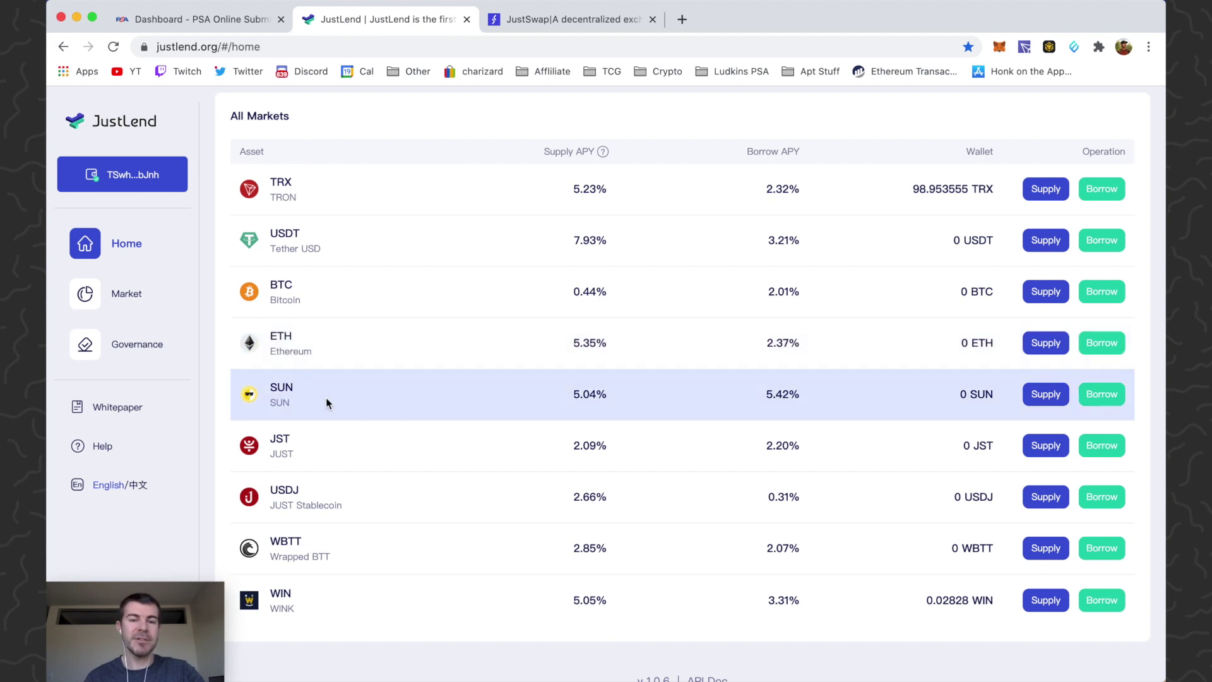
pyautogui.scroll(2, 368, 547)
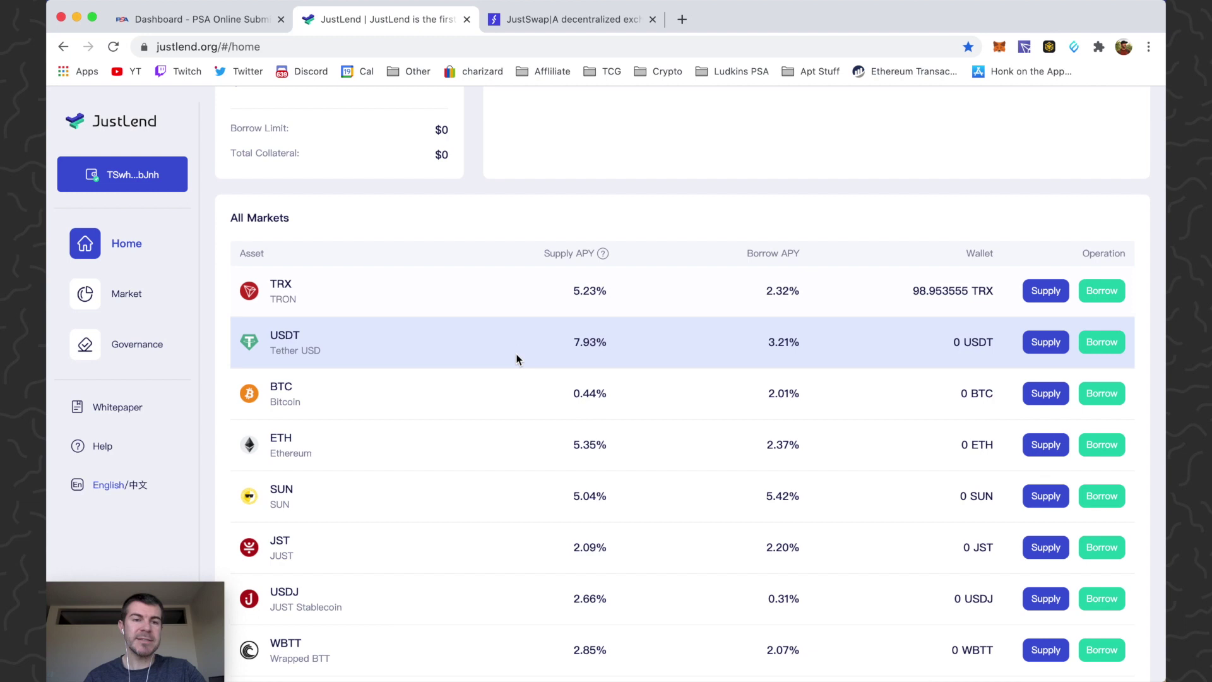
pyautogui.moveTo(589, 239)
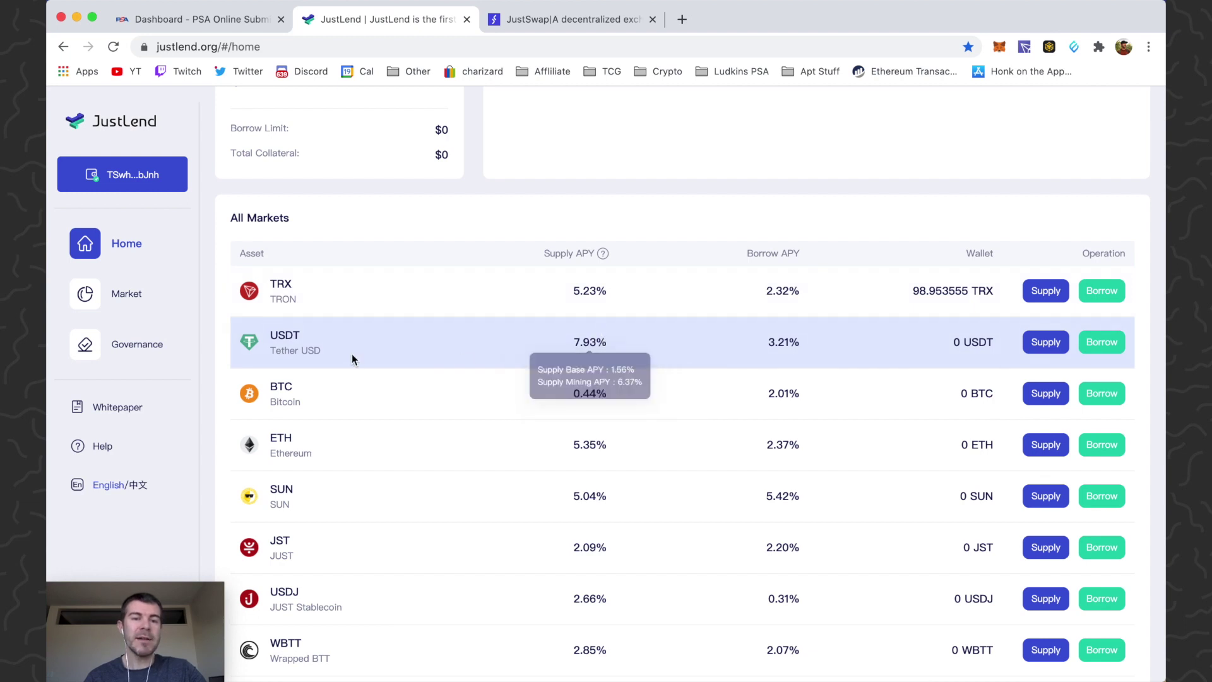
pyautogui.scroll(3, 425, 354)
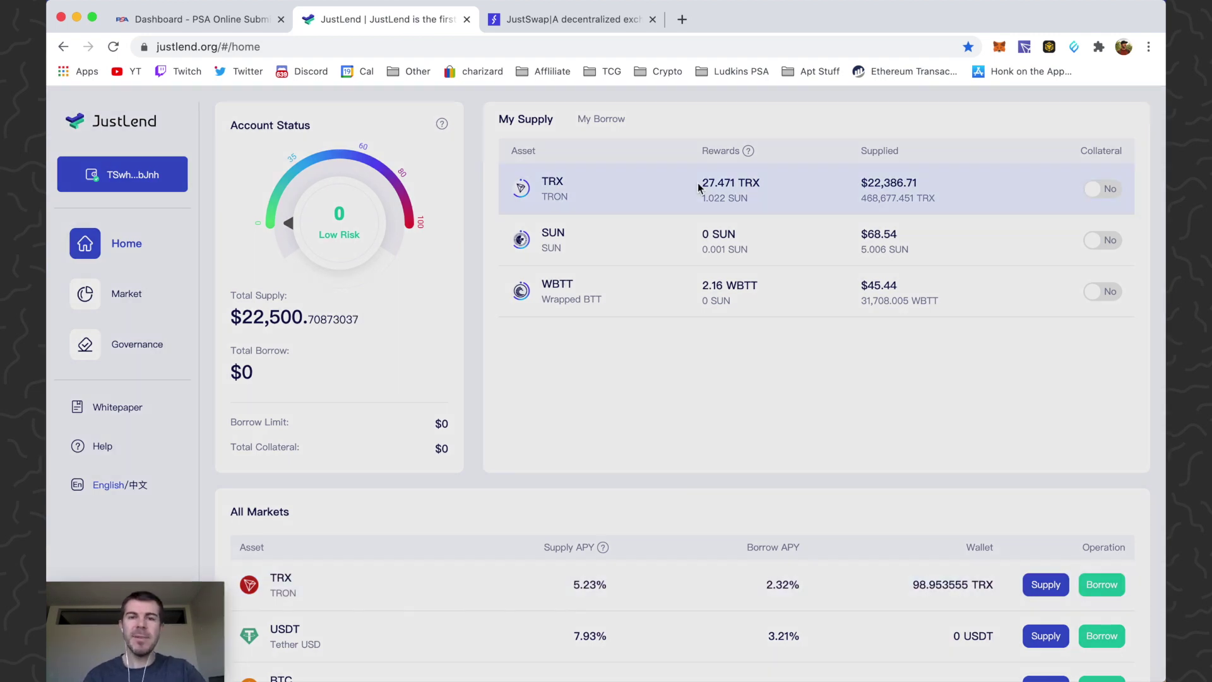
# - Preview the Max TRX withdrawal, close it unwithdrawn, and reopen the TRX form with no amount
pyautogui.click(698, 183)
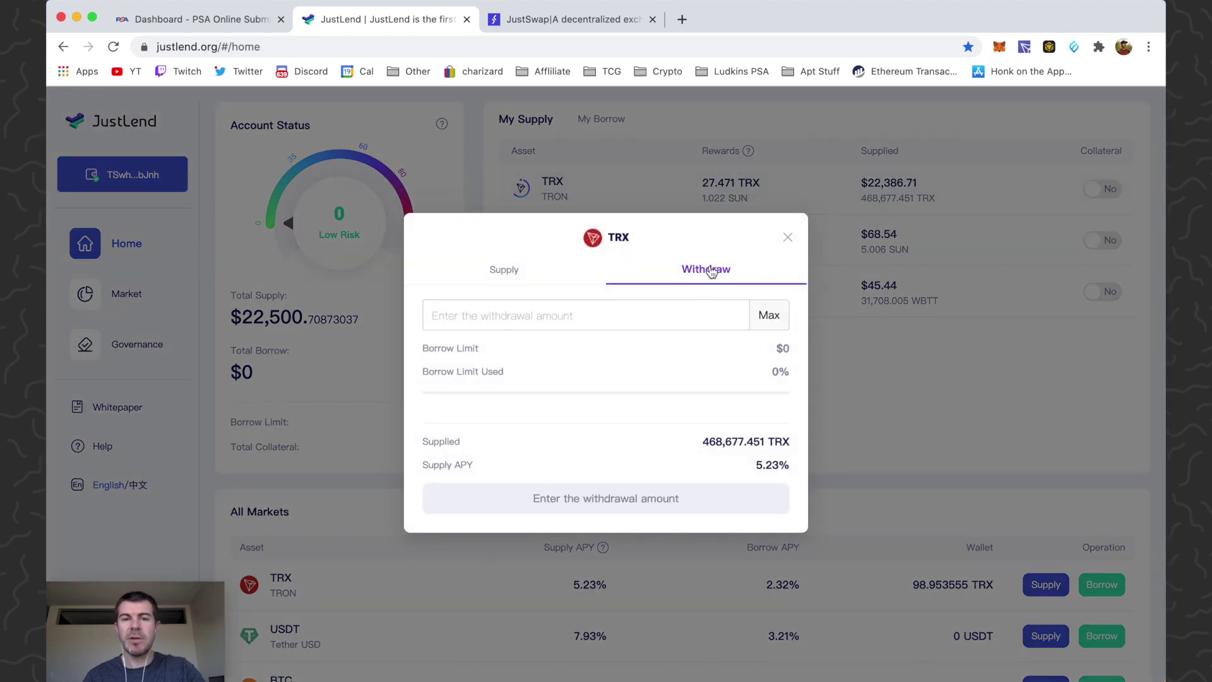
pyautogui.click(769, 315)
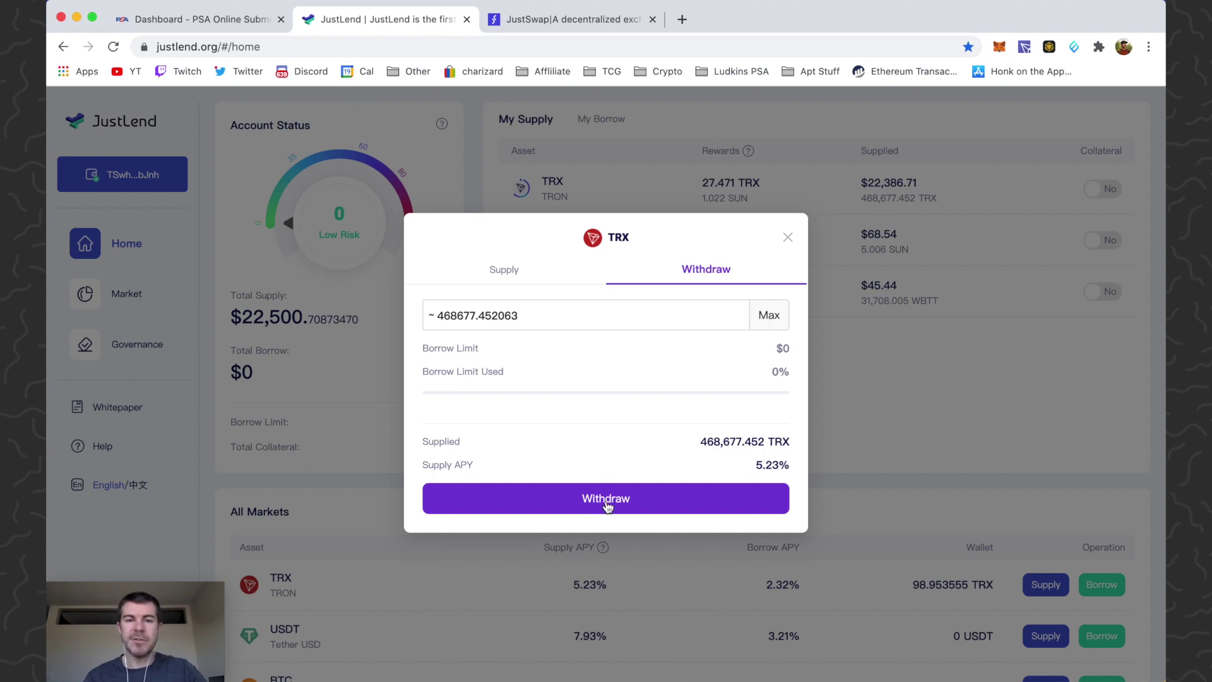
pyautogui.click(787, 237)
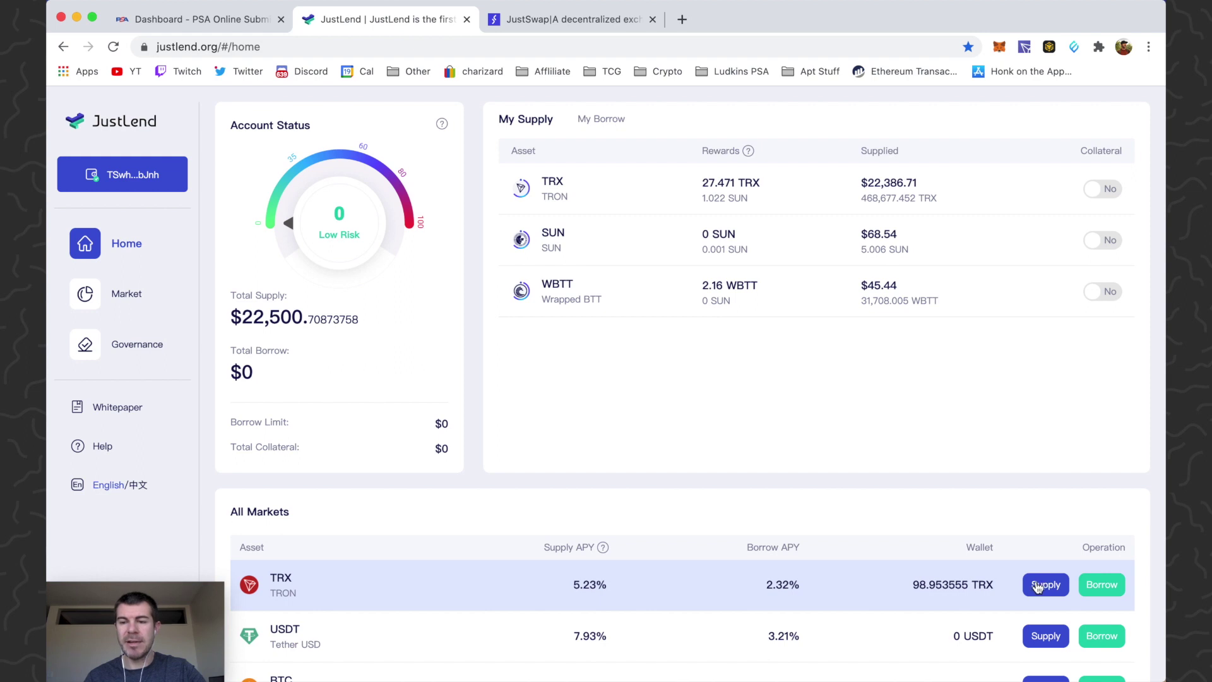
pyautogui.click(634, 195)
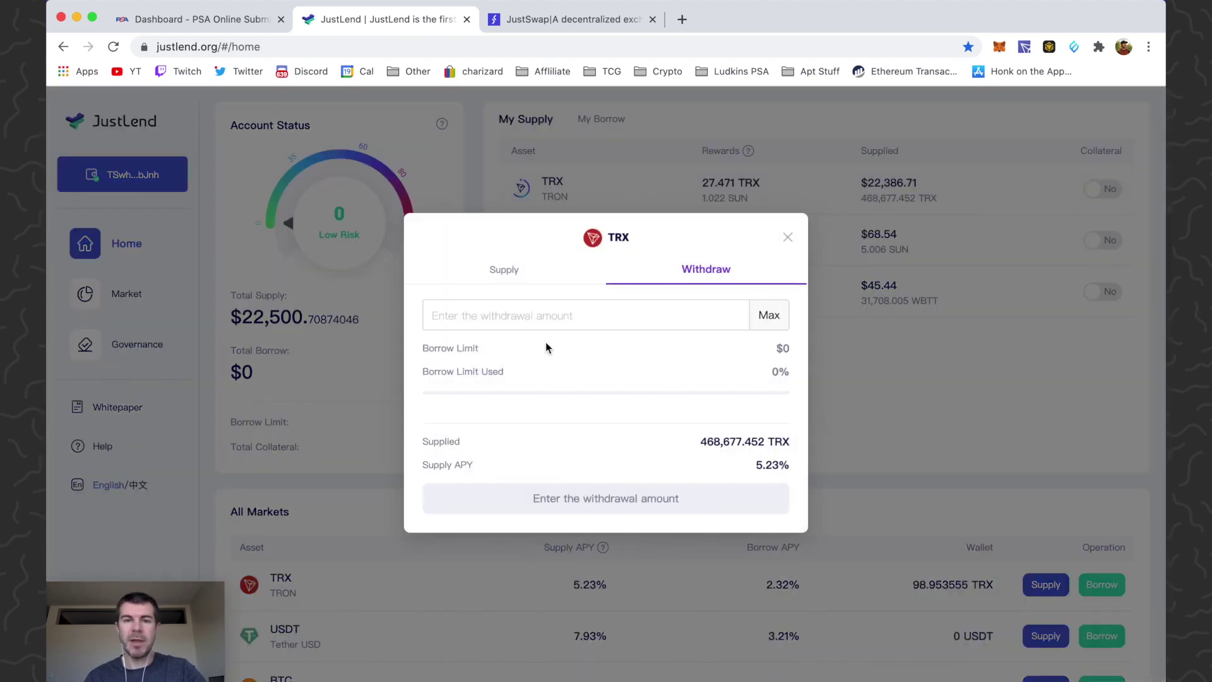
# - Supply 25 TRX and approve the transaction in the wallet popup
pyautogui.click(494, 283)
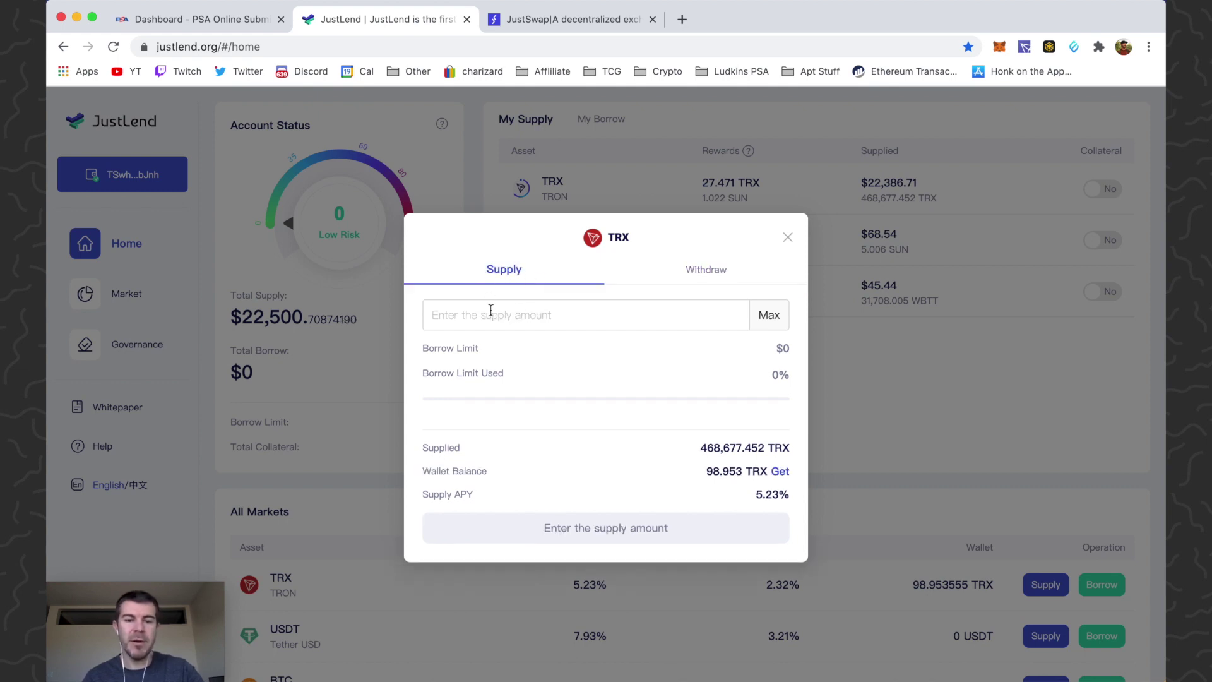
pyautogui.write('25')
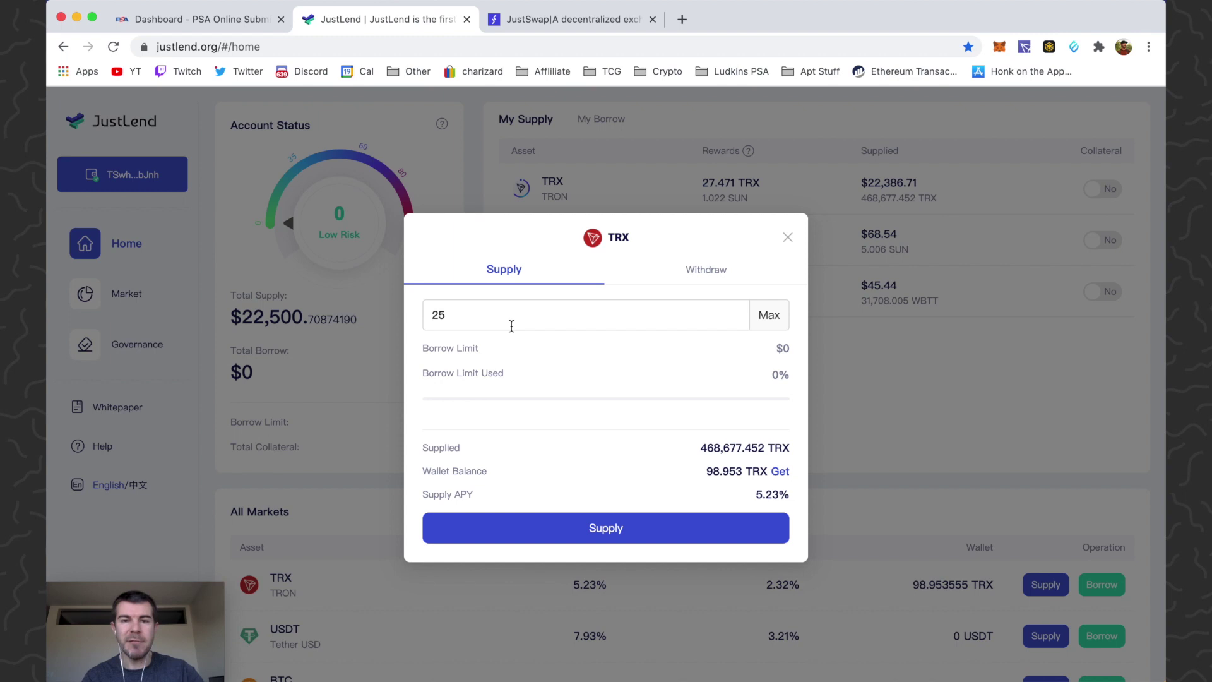
pyautogui.click(698, 516)
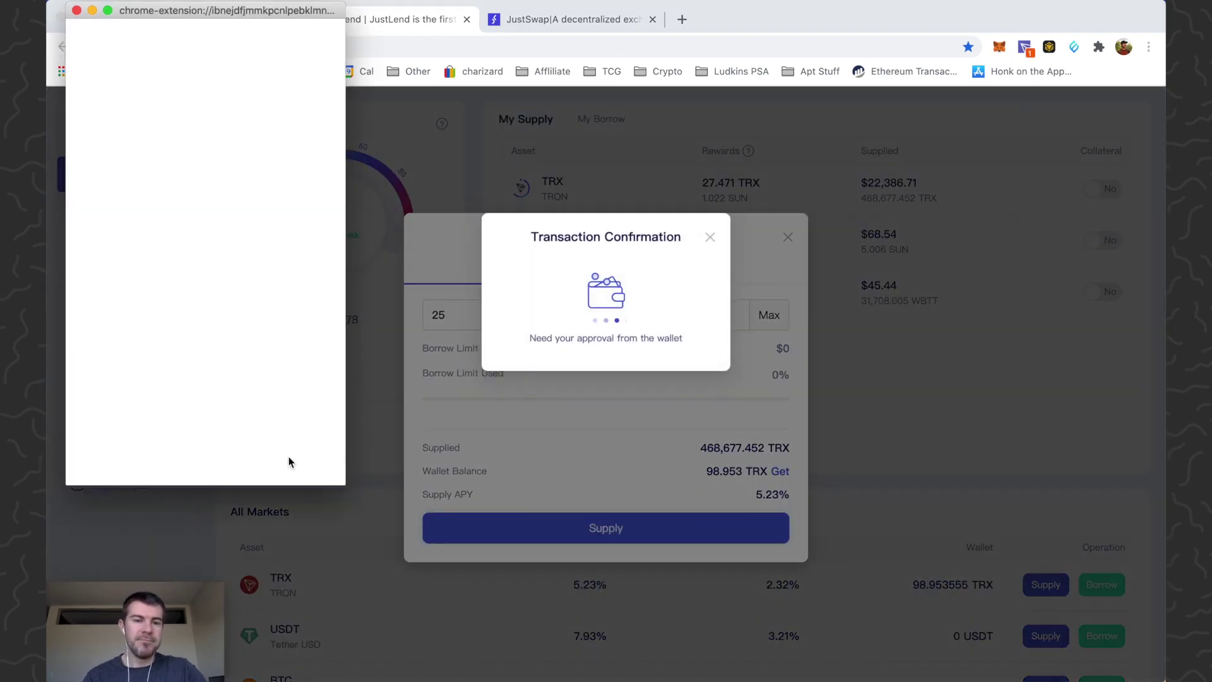
pyautogui.click(288, 456)
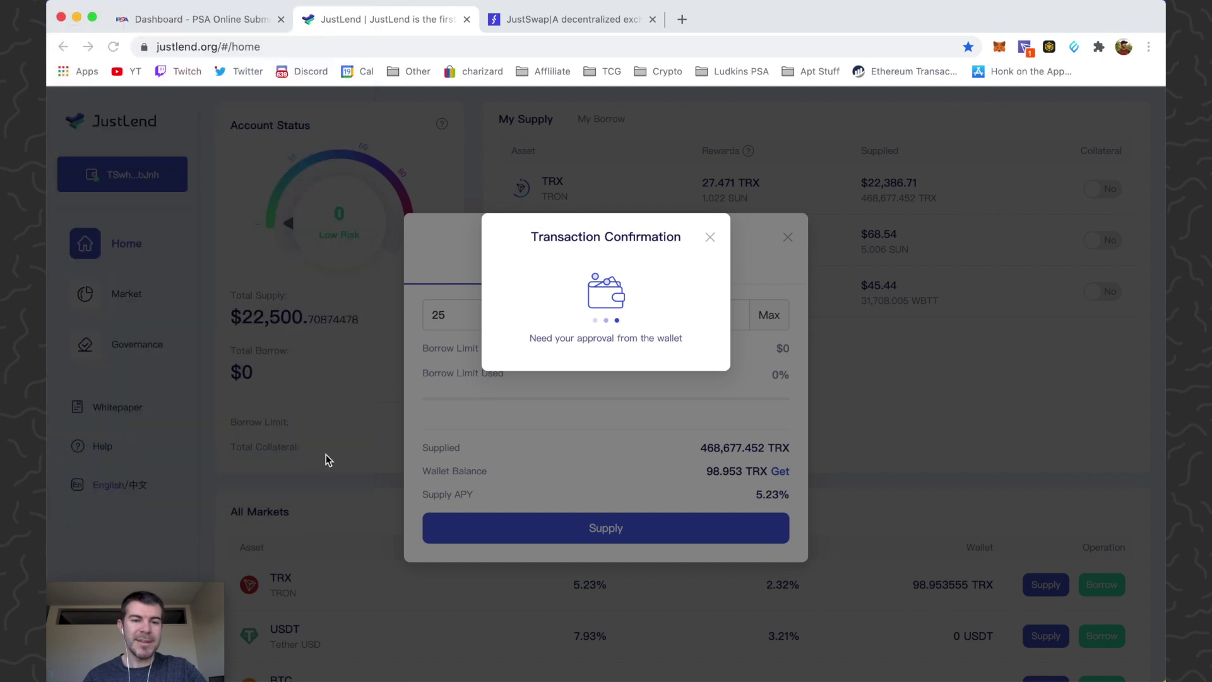
# - Dismiss the Transaction Sent dialog to view the updated dashboard with 73.95 TRX in the wallet
pyautogui.click(749, 384)
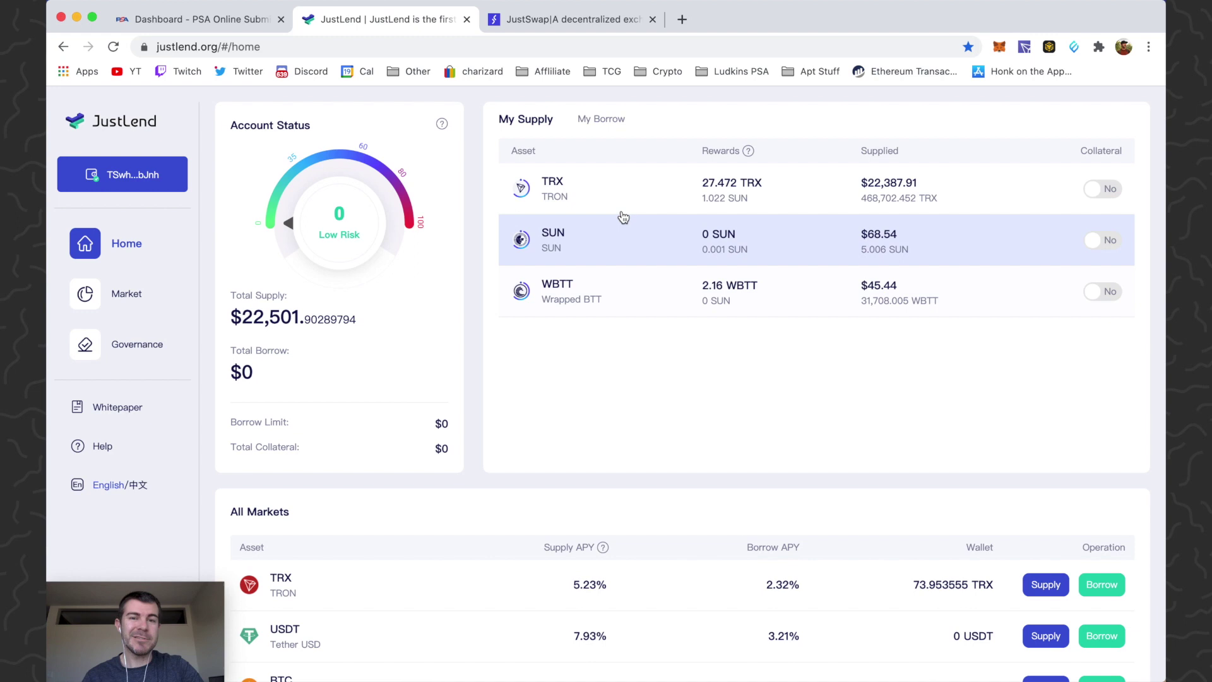
pyautogui.scroll(-3, 597, 588)
pyautogui.scroll(3, 606, 549)
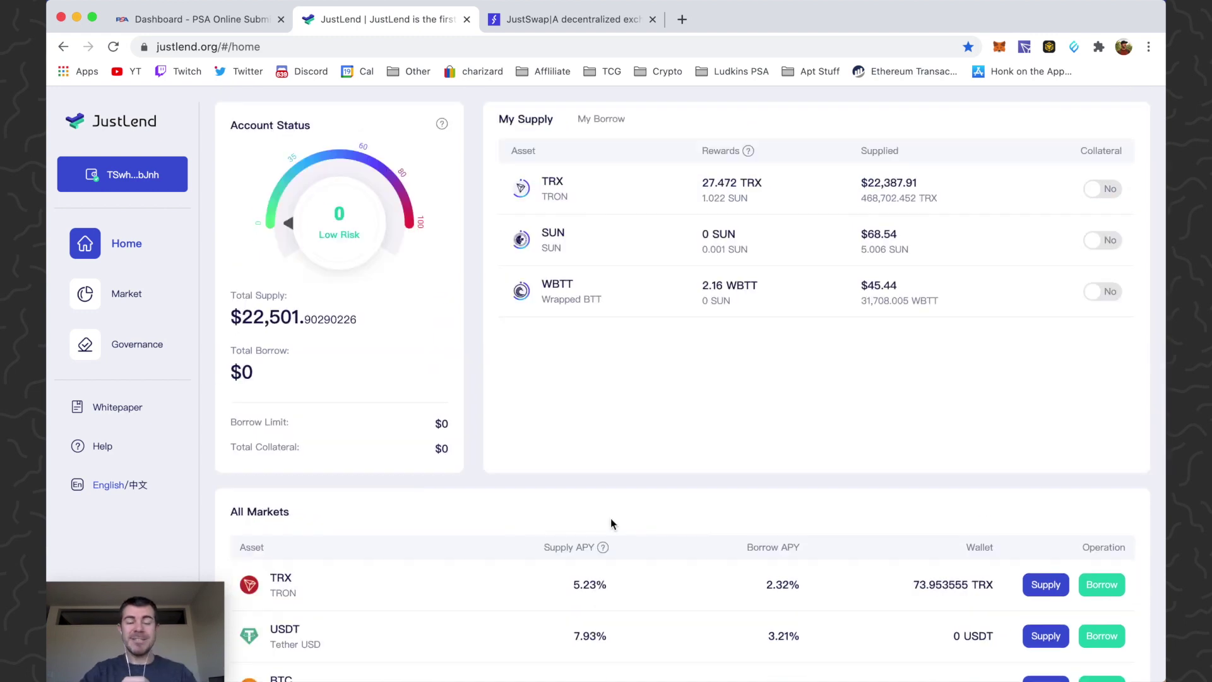